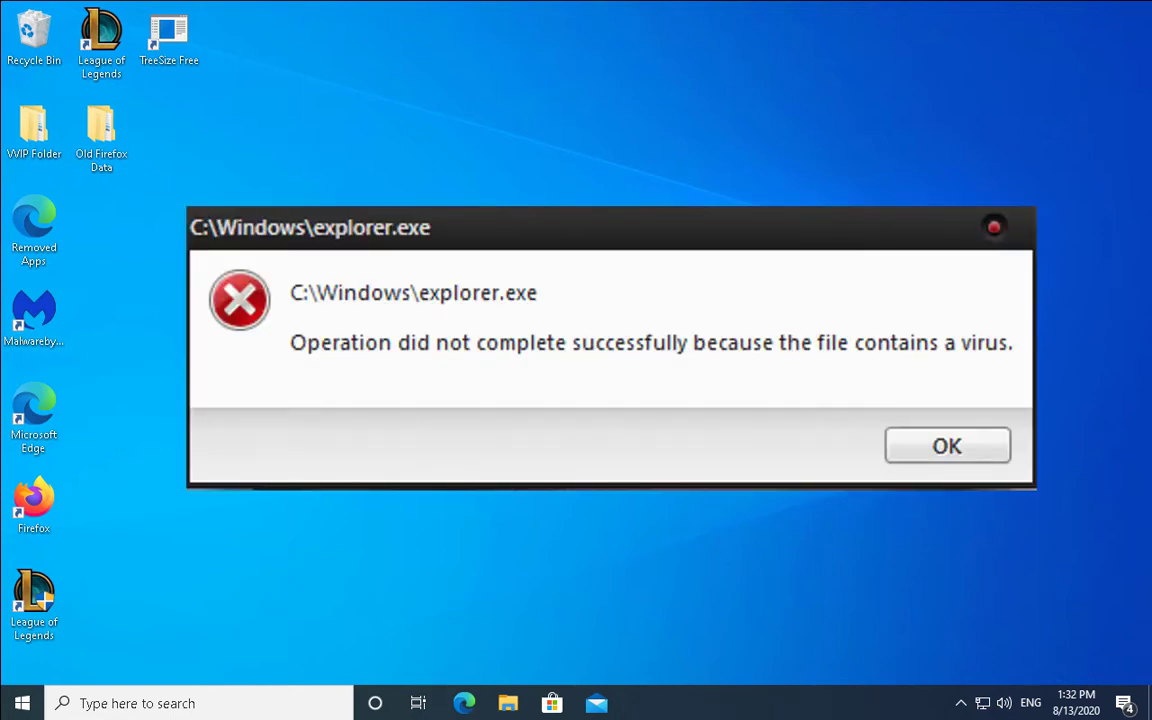
Step: Dismiss the explorer.exe 'file contains a virus' error to reveal the desktop
key(Return)
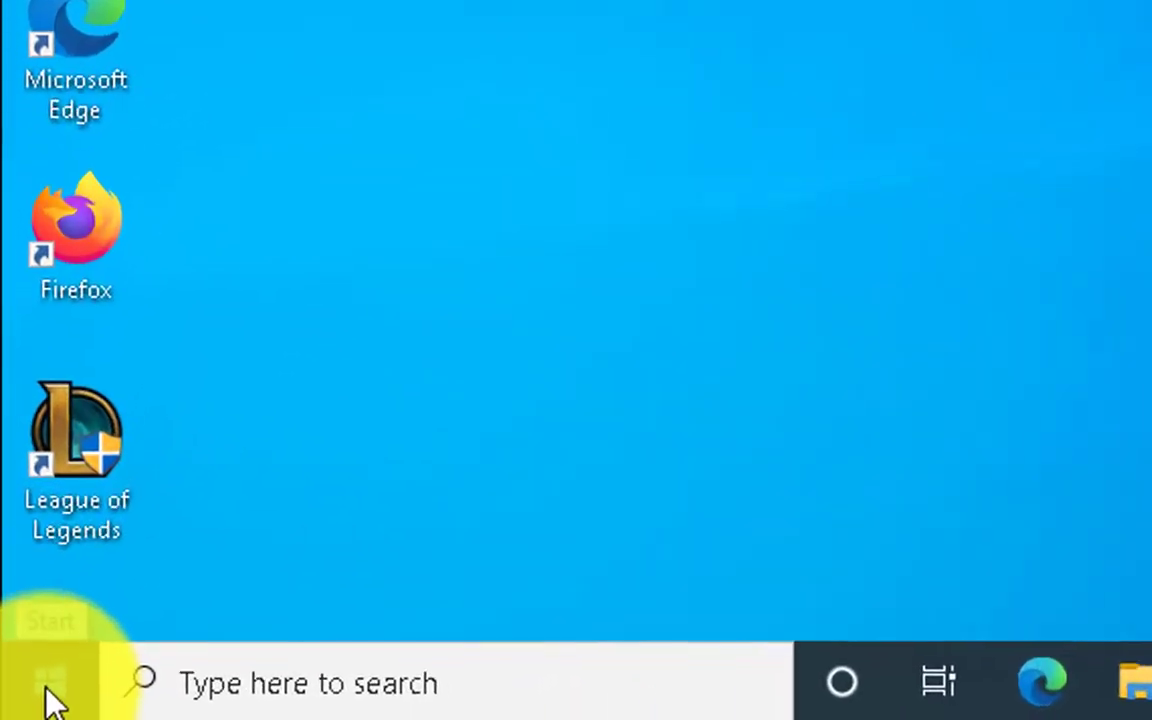
Step: Go from the Start right-click menu to Settings > Update & Security > Windows Security
right_click(45, 690)
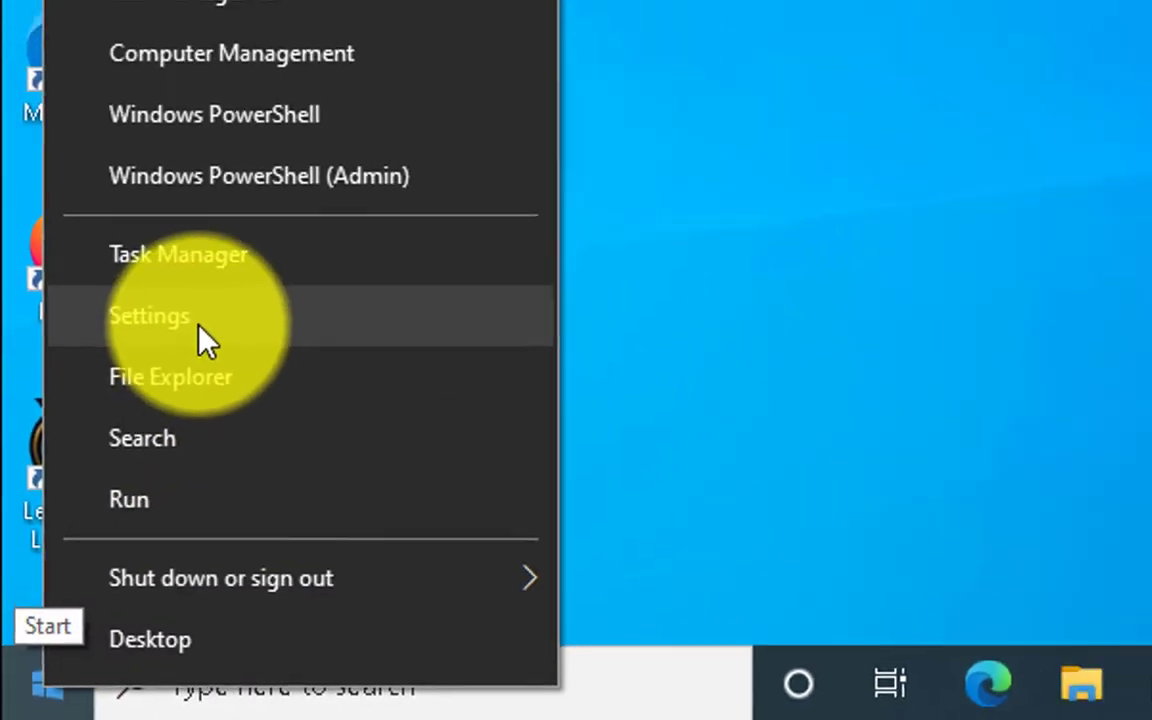
click(199, 330)
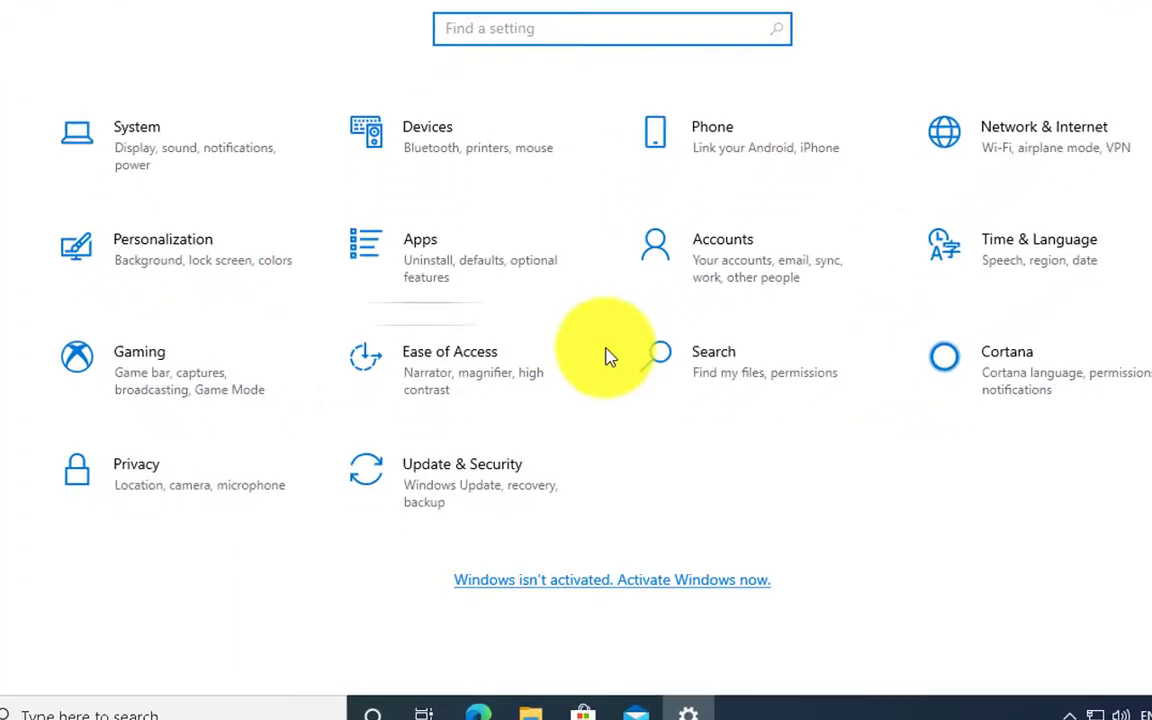
click(482, 482)
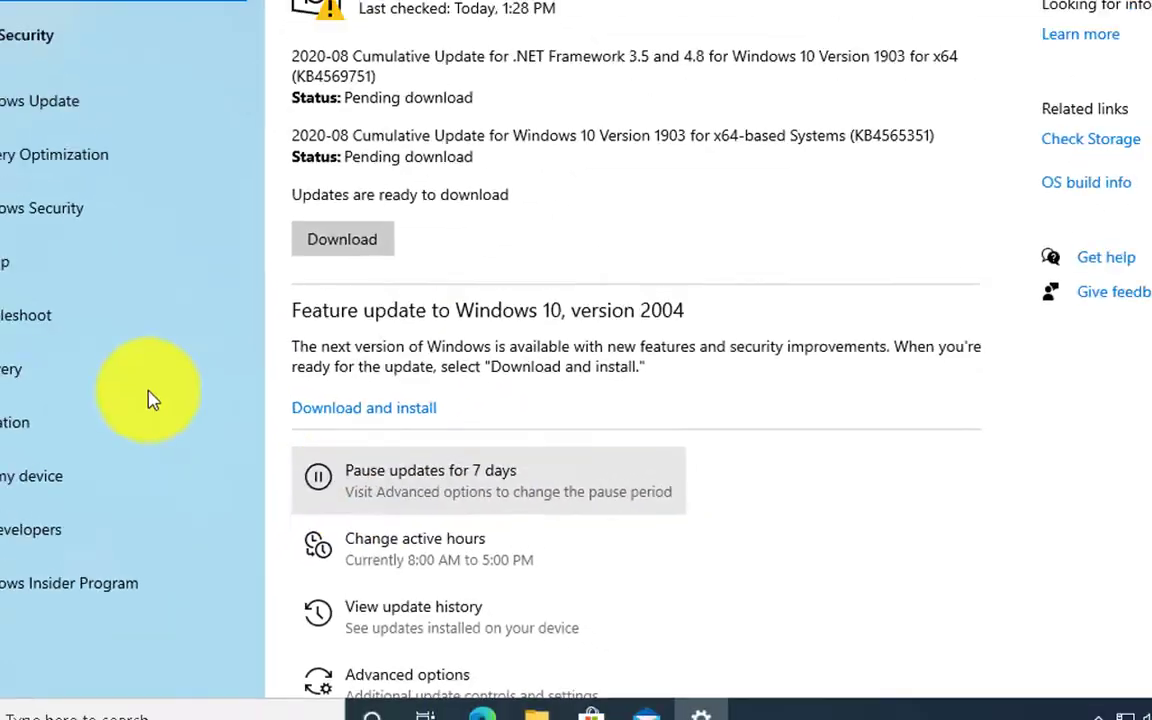
click(41, 208)
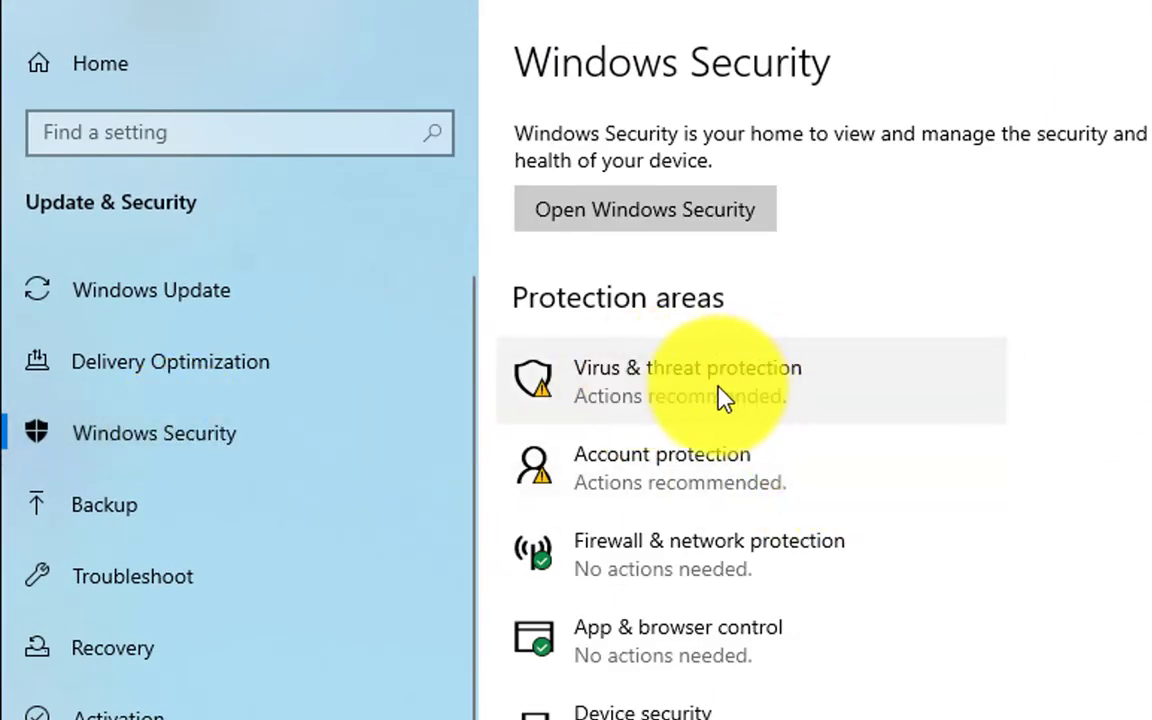
Step: Open Virus & threat protection settings and go to Add or remove exclusions
click(860, 388)
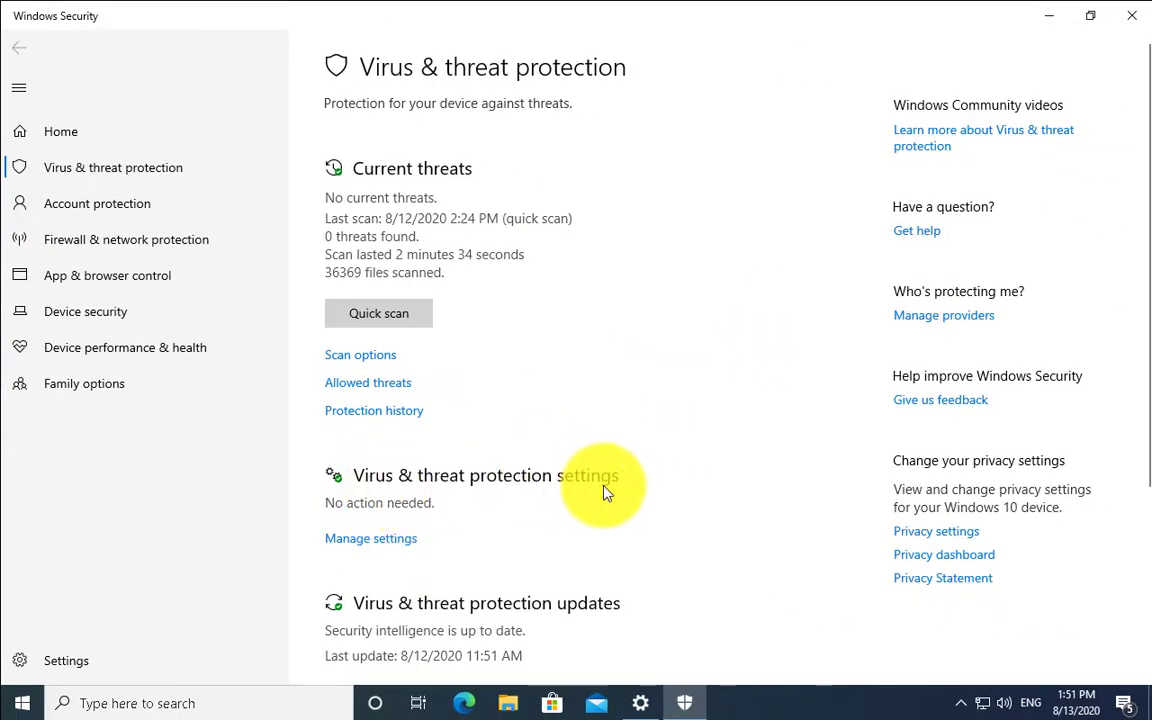
click(385, 549)
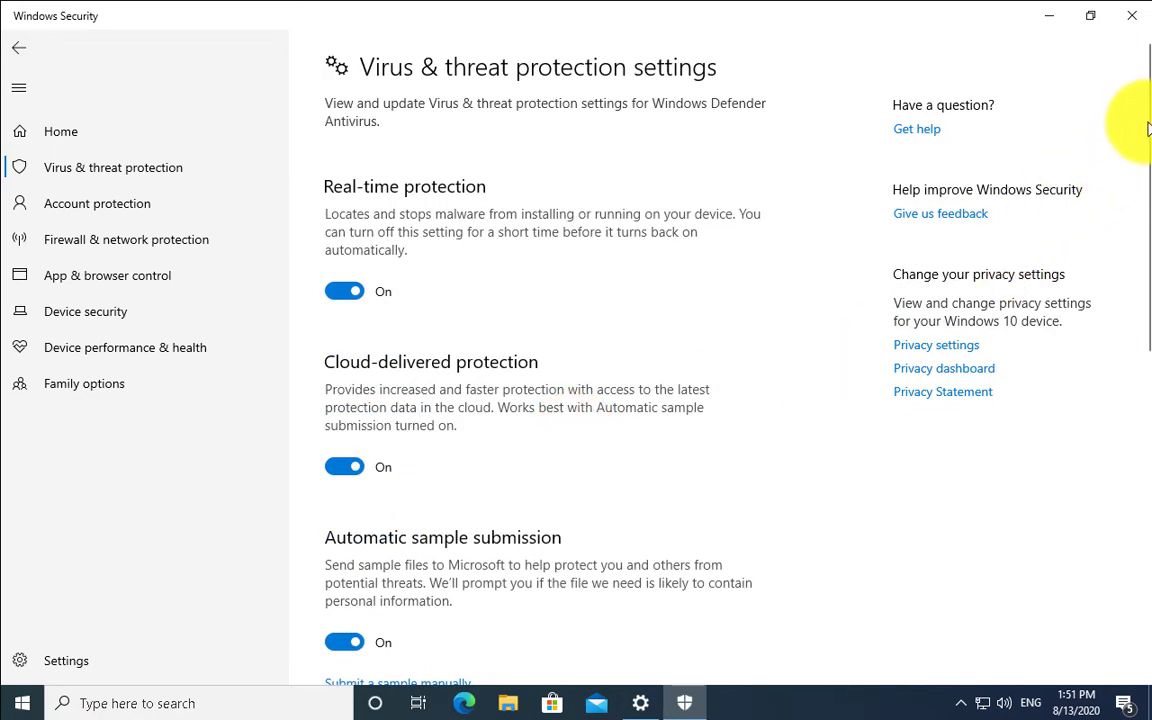
drag(1142, 117, 1134, 463)
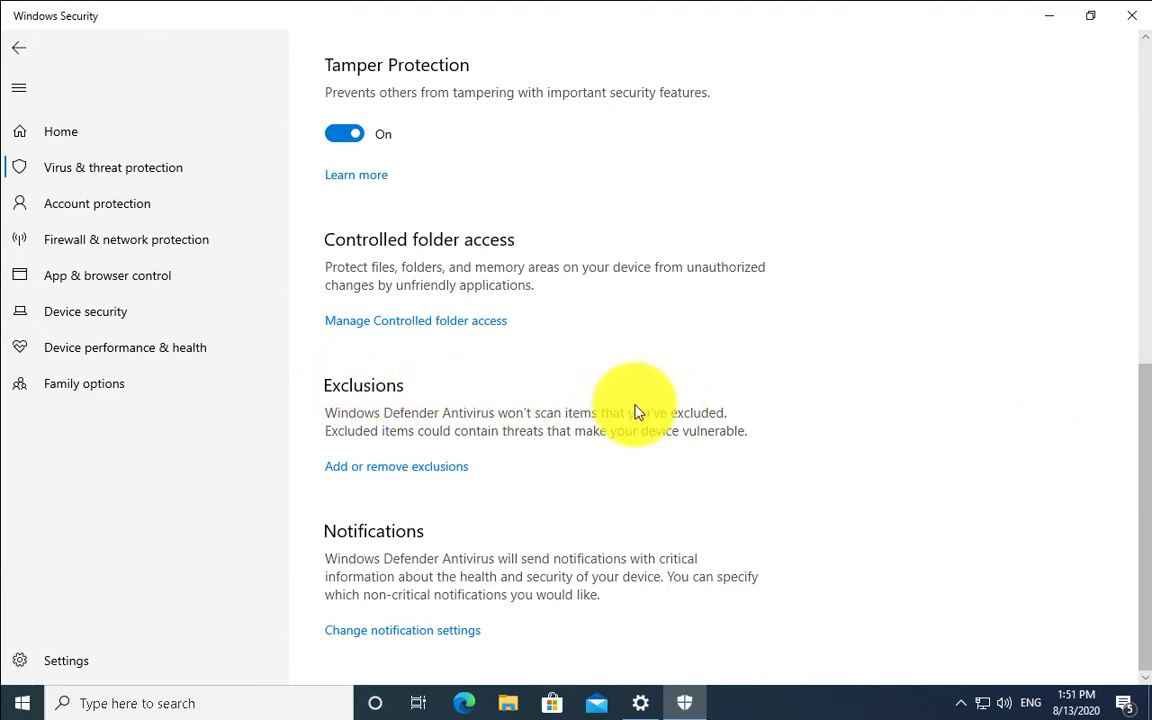
click(408, 470)
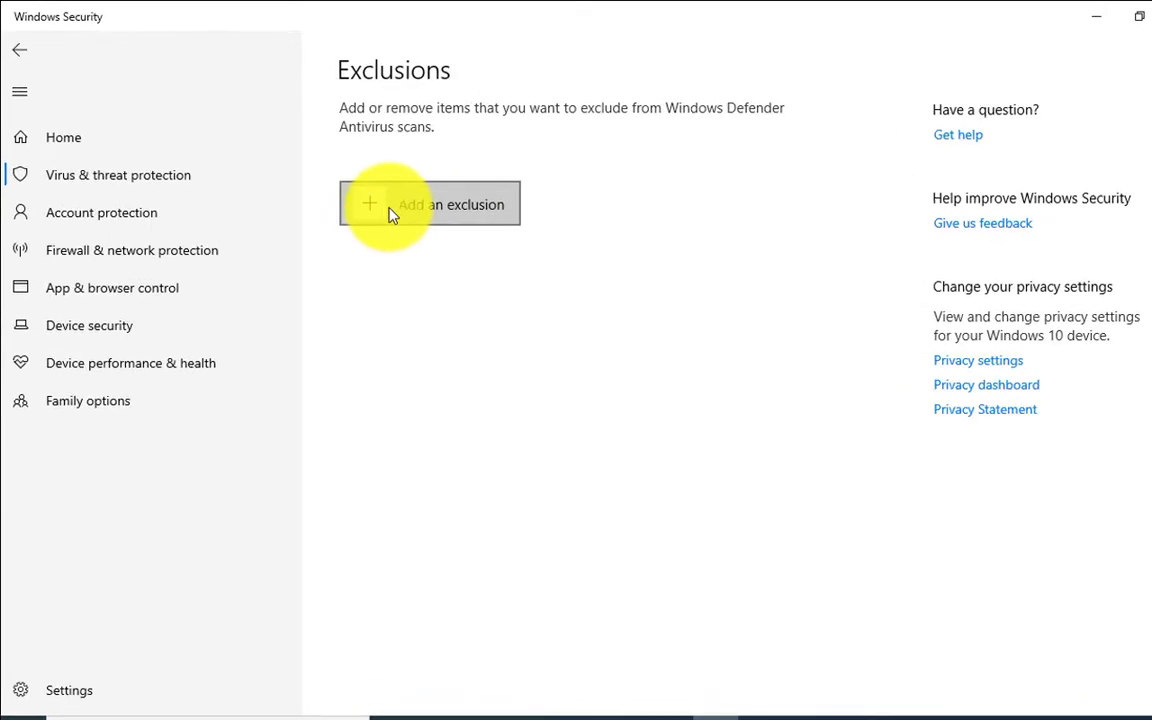
Step: Start a File exclusion and browse This PC to Local Disk (C:) in the Open dialog
click(557, 310)
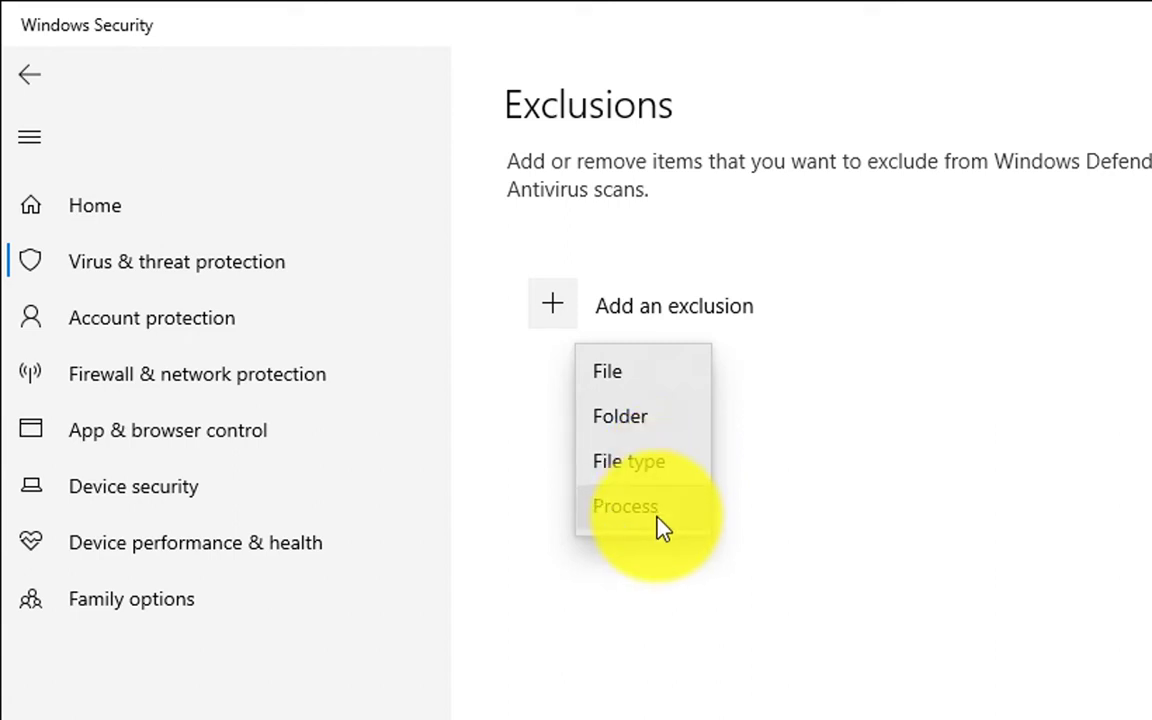
click(666, 388)
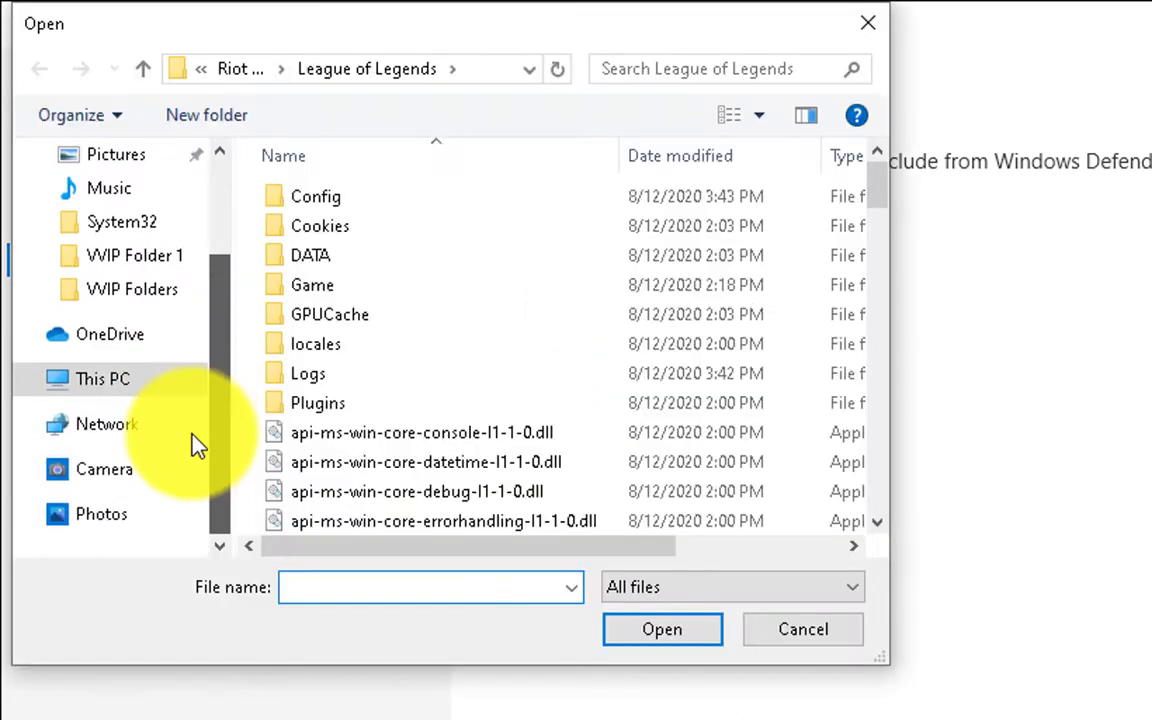
click(103, 379)
scroll(463, 411, down, 3)
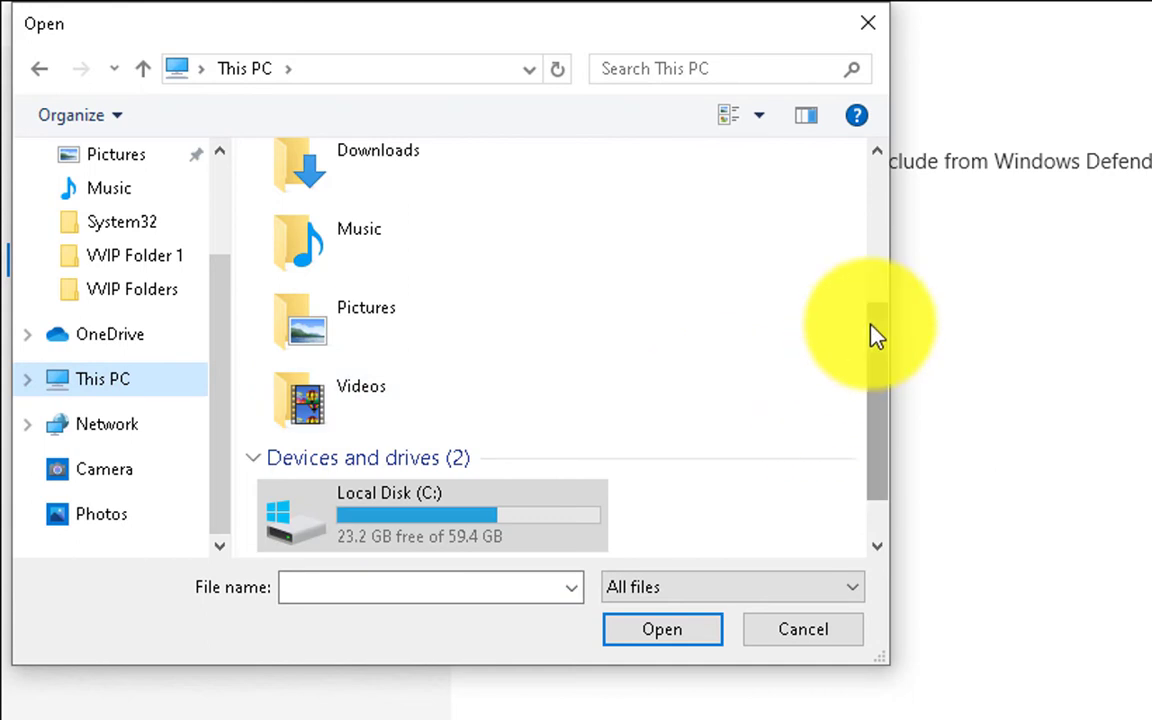
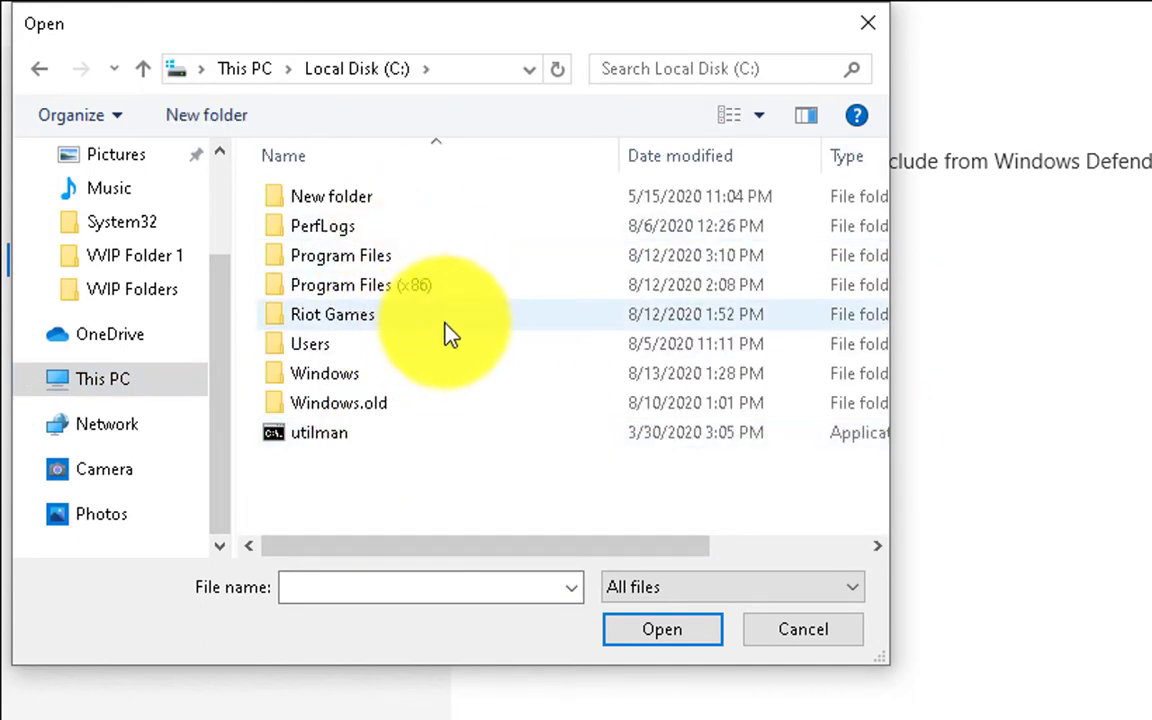
Step: Pick LeagueClient.exe from C:\Riot Games\League of Legends as the exclusion file, filtering to *.exe
double_click(405, 318)
double_click(404, 218)
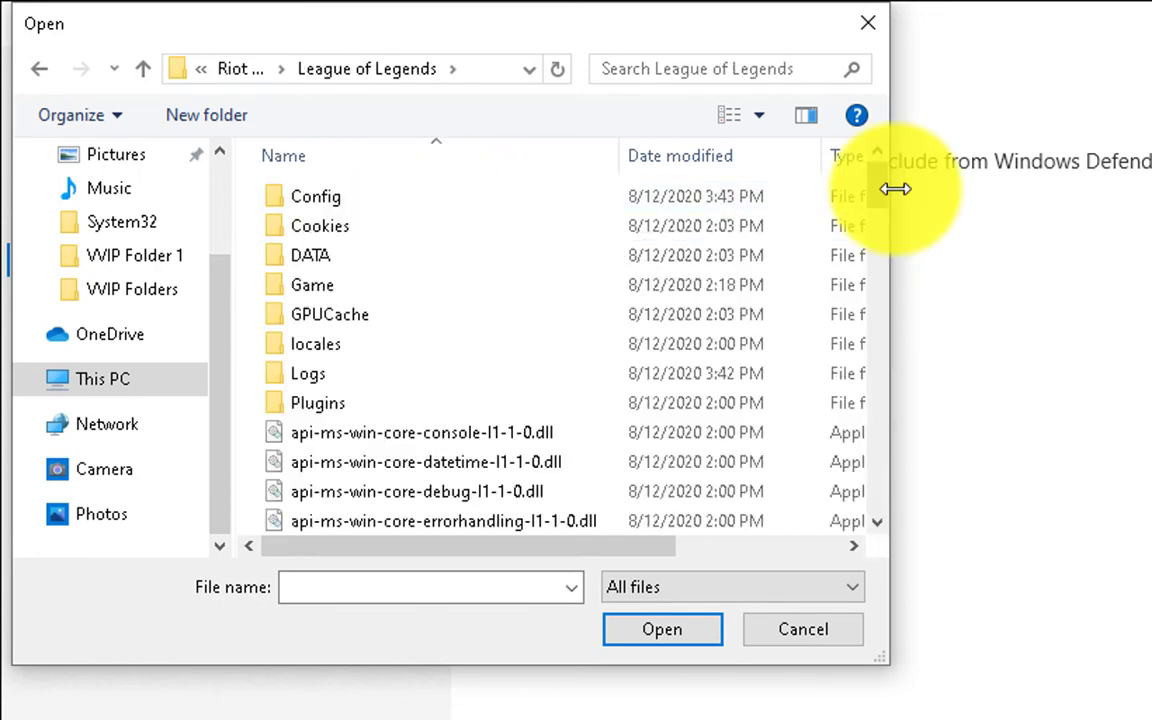
drag(895, 188, 836, 586)
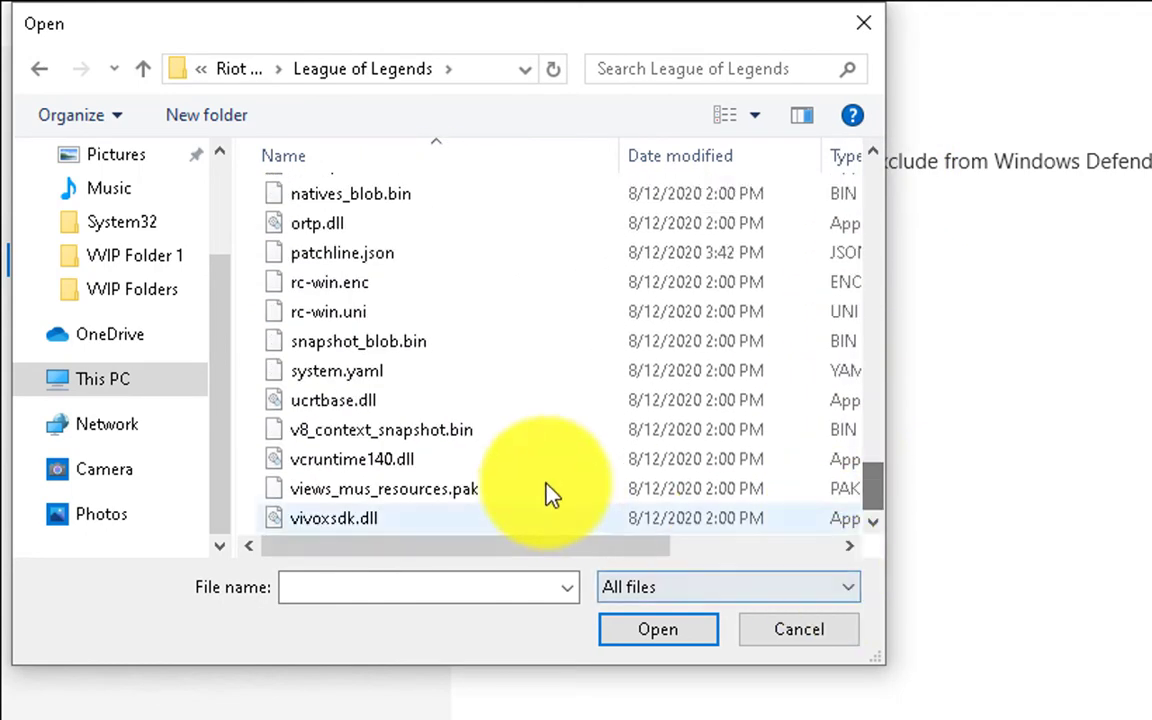
click(688, 592)
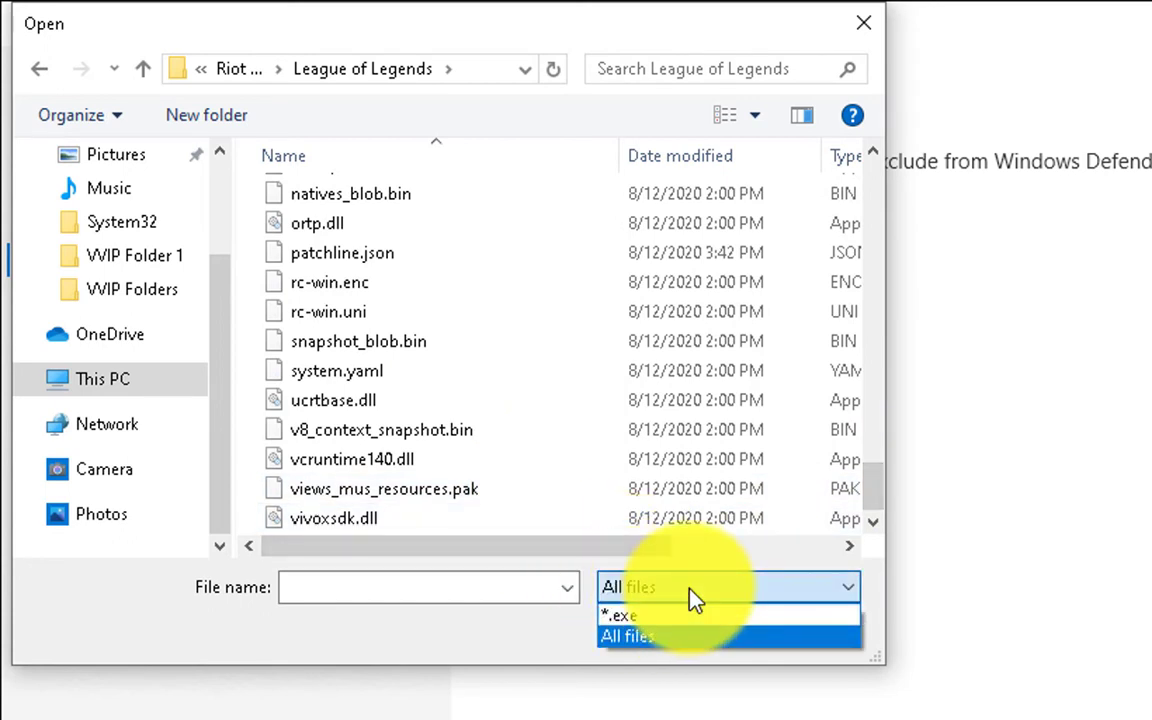
click(674, 617)
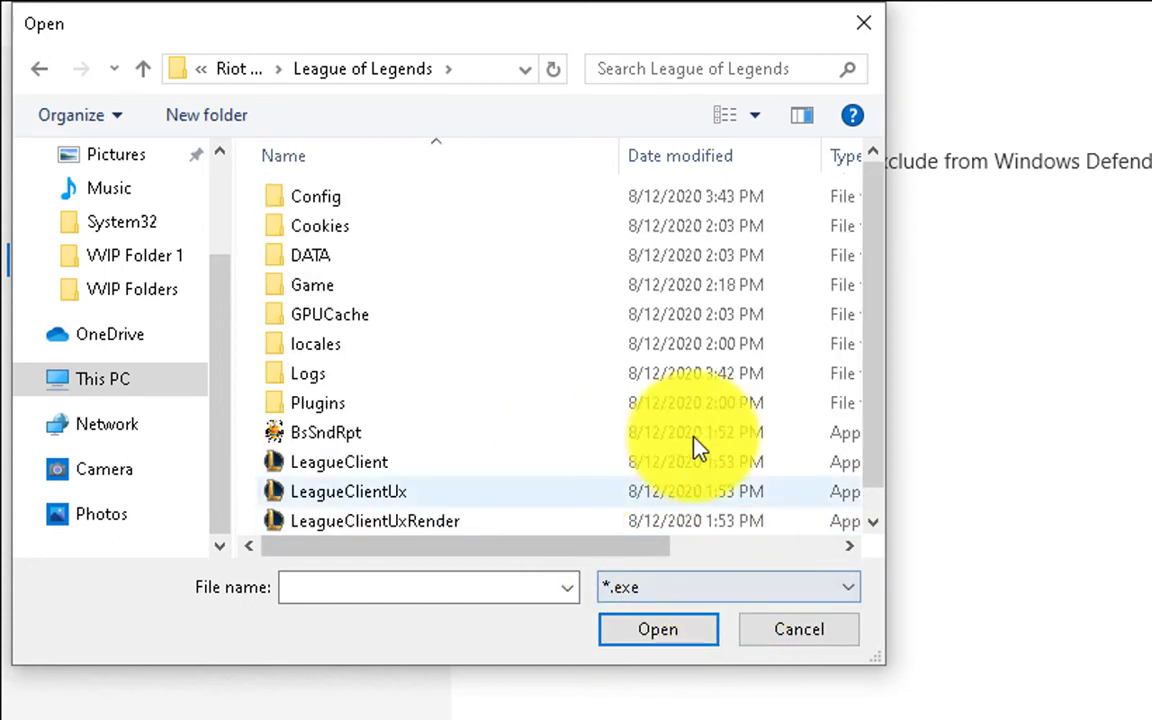
drag(874, 290, 874, 342)
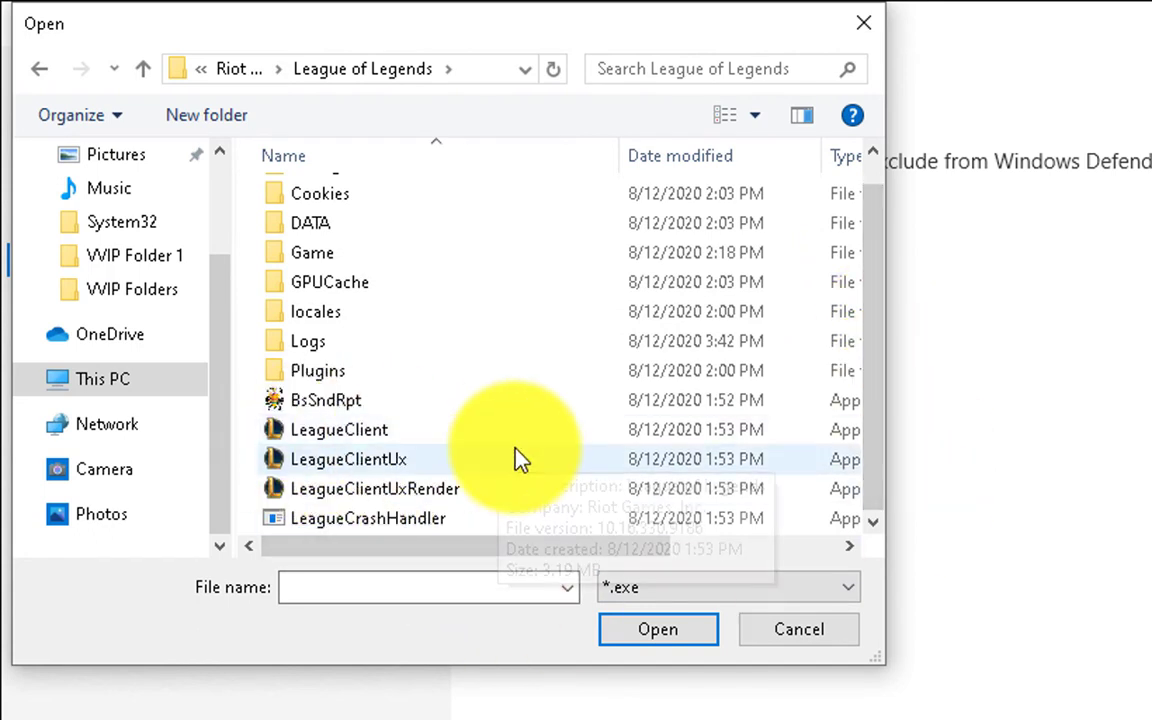
click(563, 451)
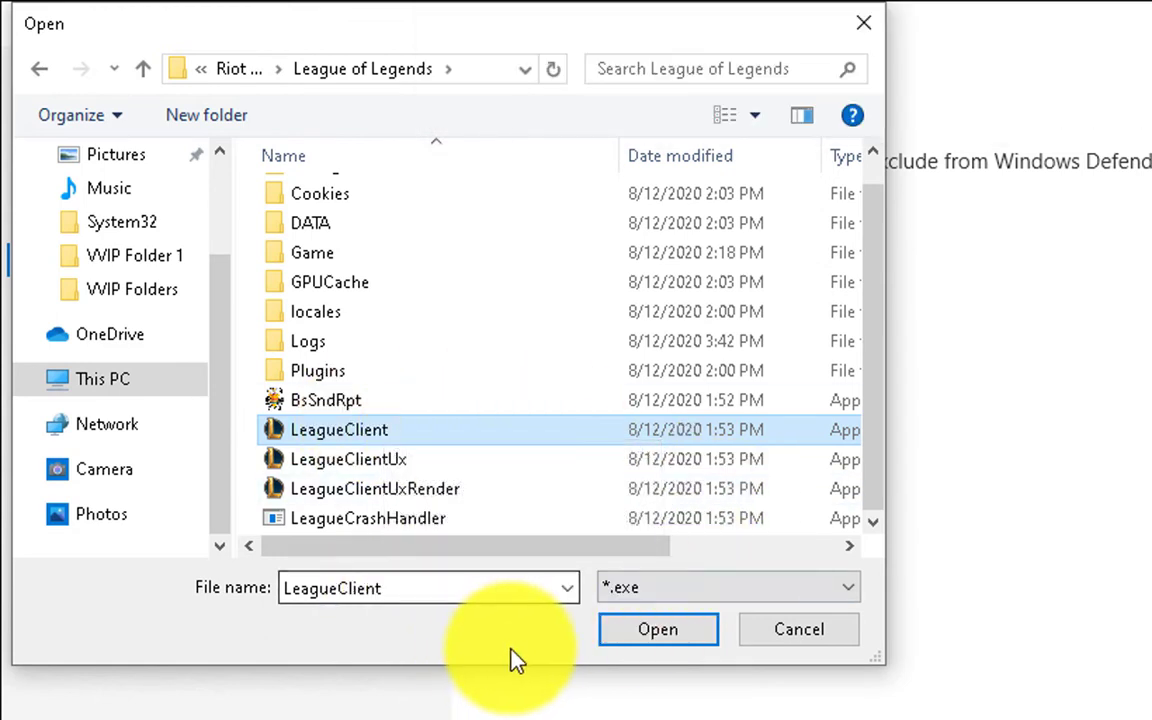
click(671, 633)
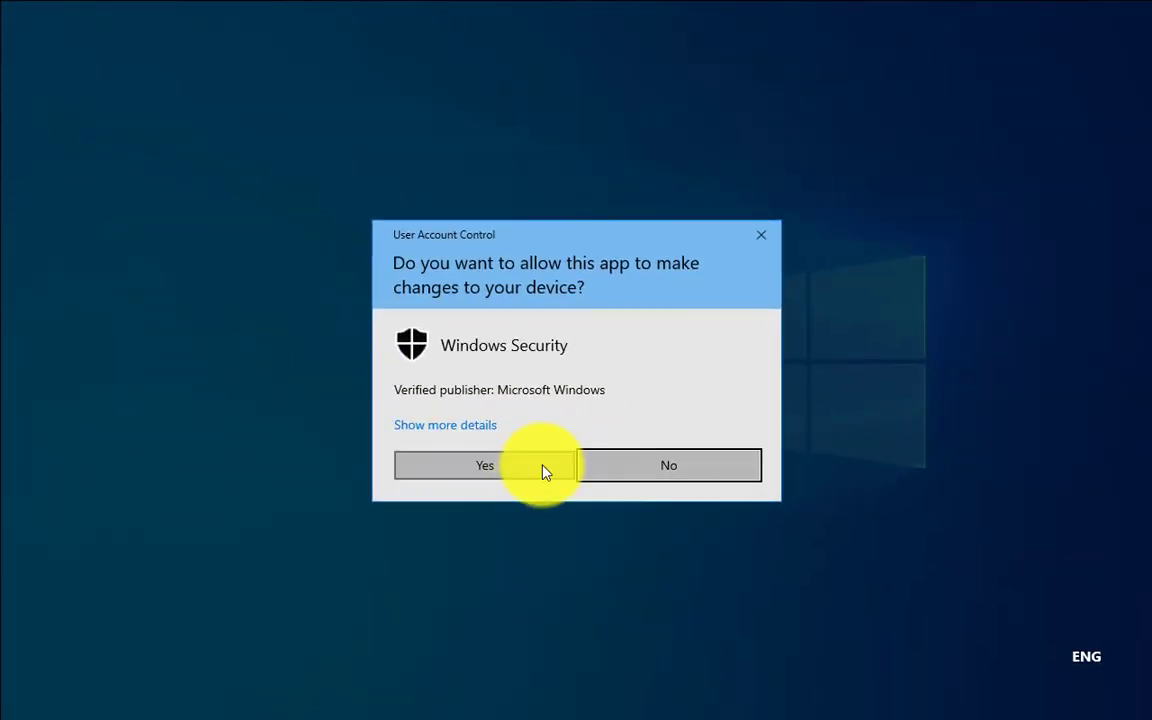
Step: Approve the User Account Control prompt so LeagueClient.exe is added as a file exclusion
click(545, 472)
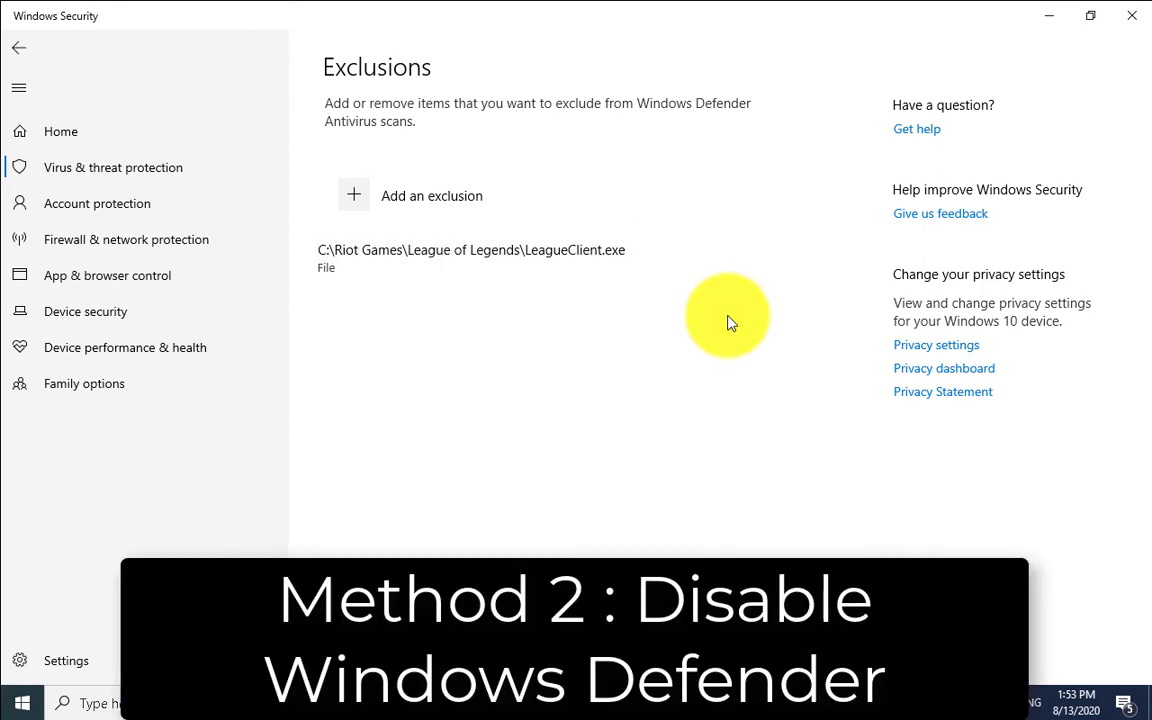
Step: Reopen Virus & threat protection via Settings > Update & Security > Windows Security
click(1122, 18)
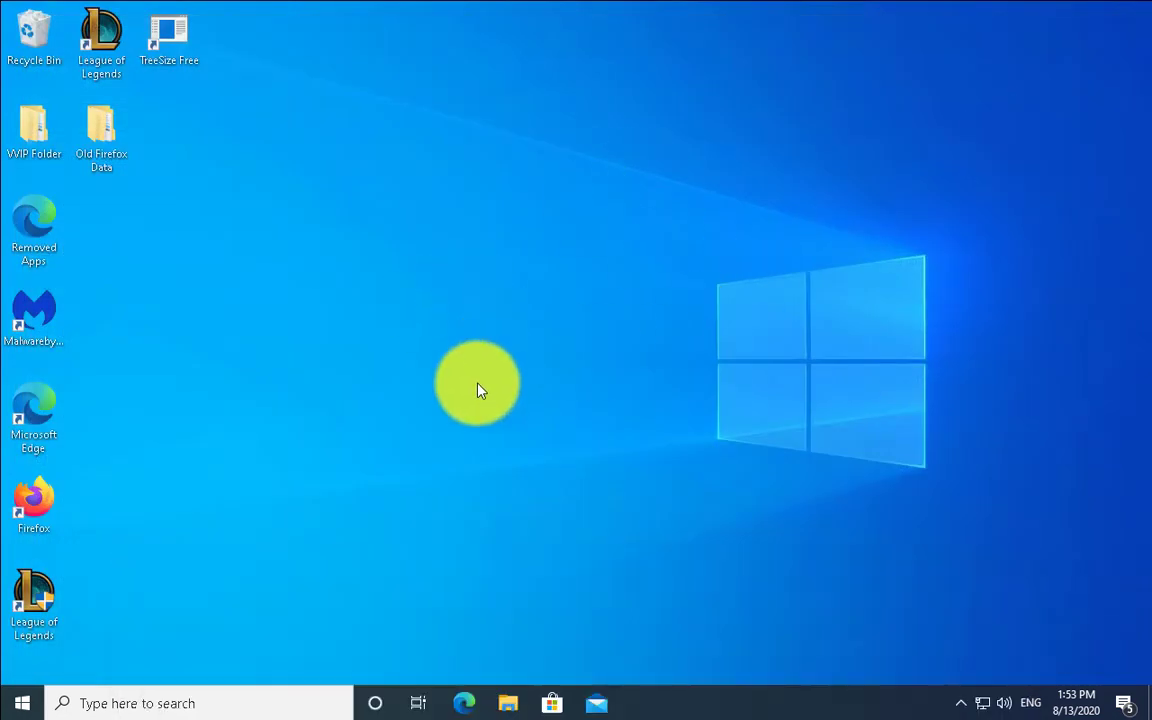
right_click(24, 703)
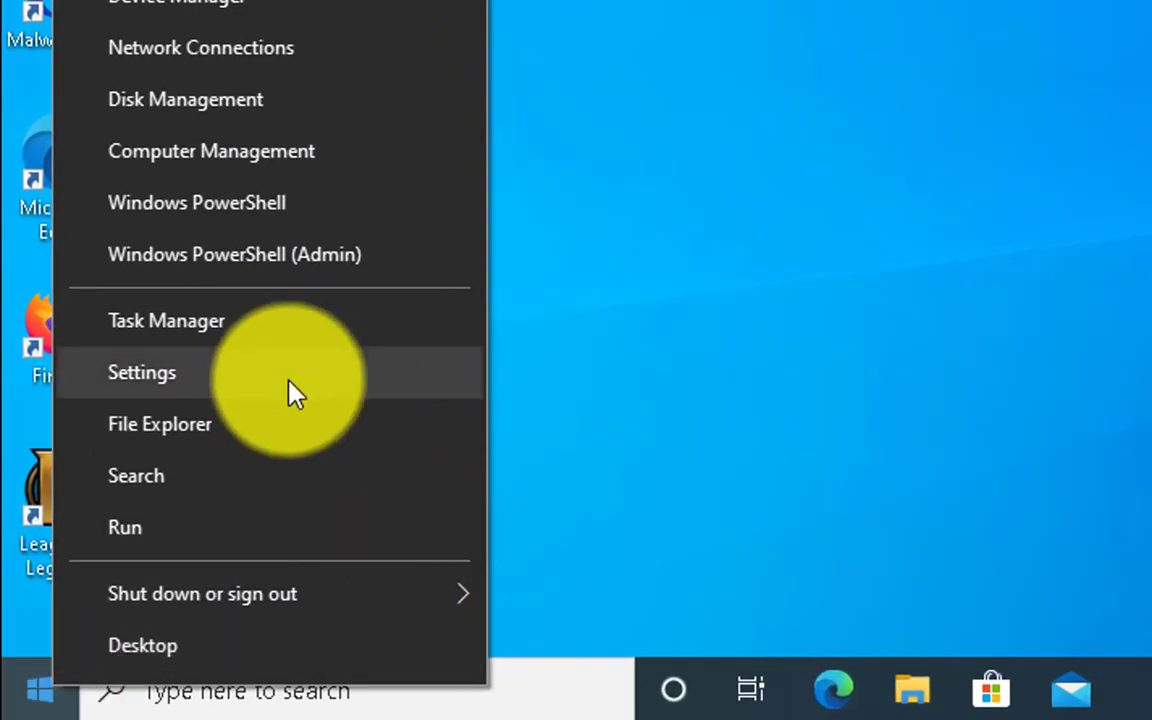
click(290, 386)
click(847, 345)
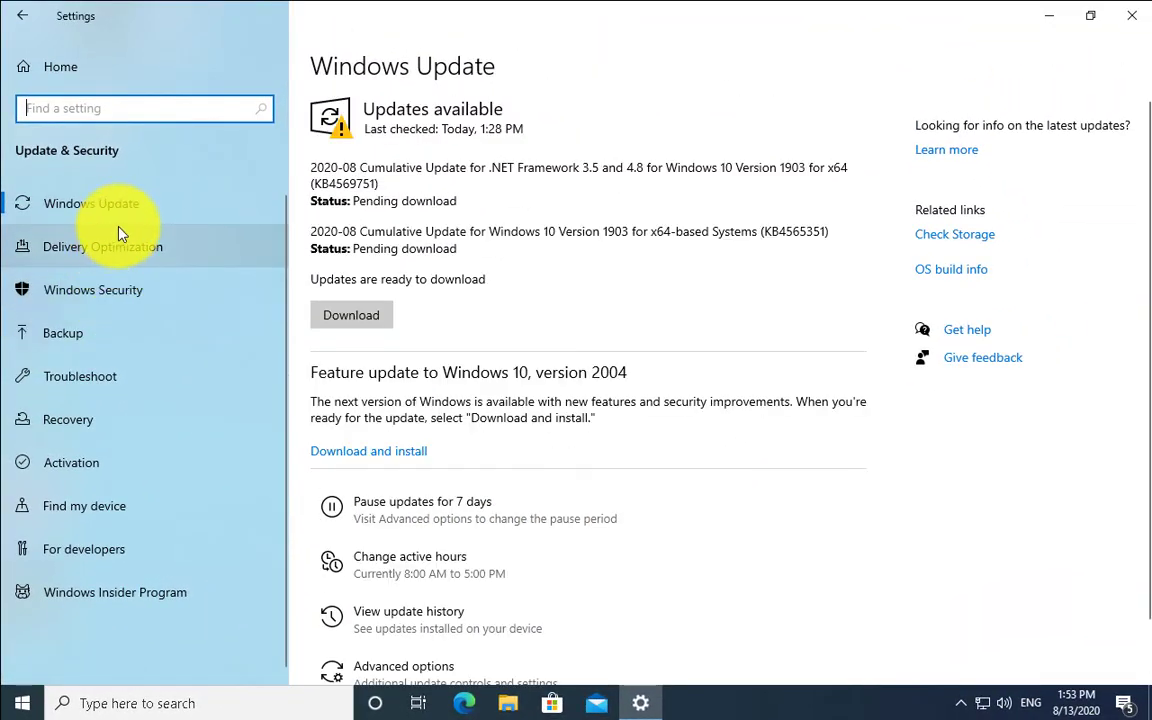
click(128, 295)
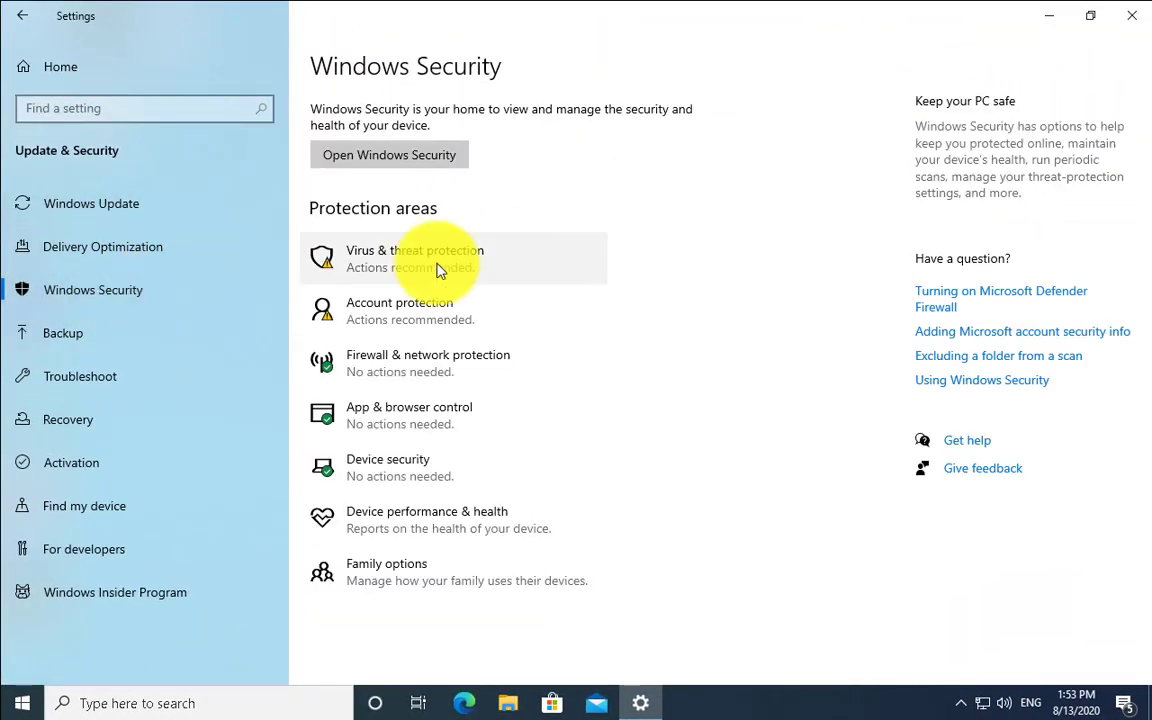
click(440, 271)
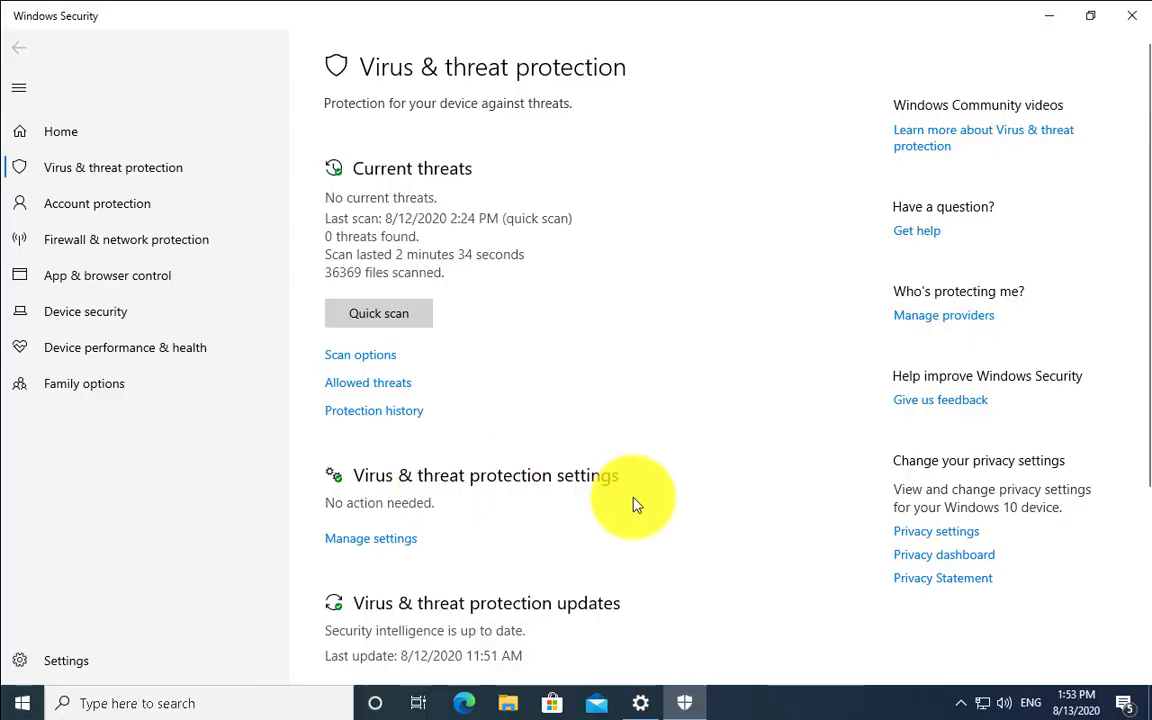
Step: Switch Real-time protection Off under Manage settings and approve the UAC prompt
click(398, 540)
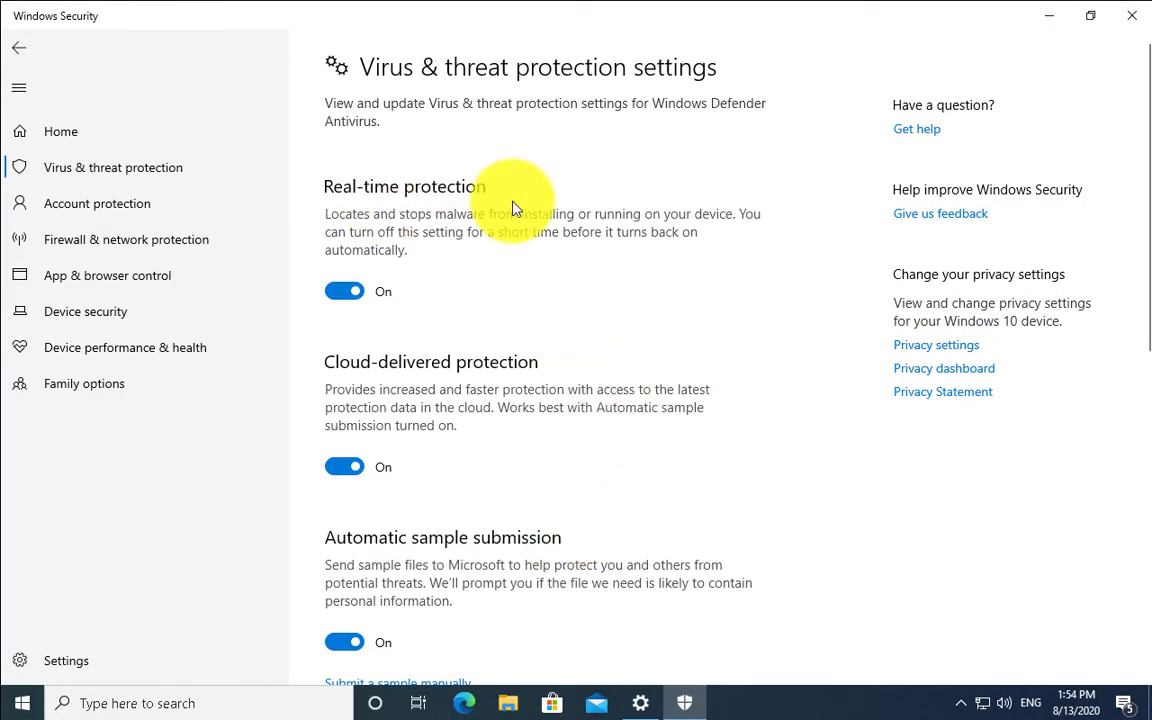
click(344, 291)
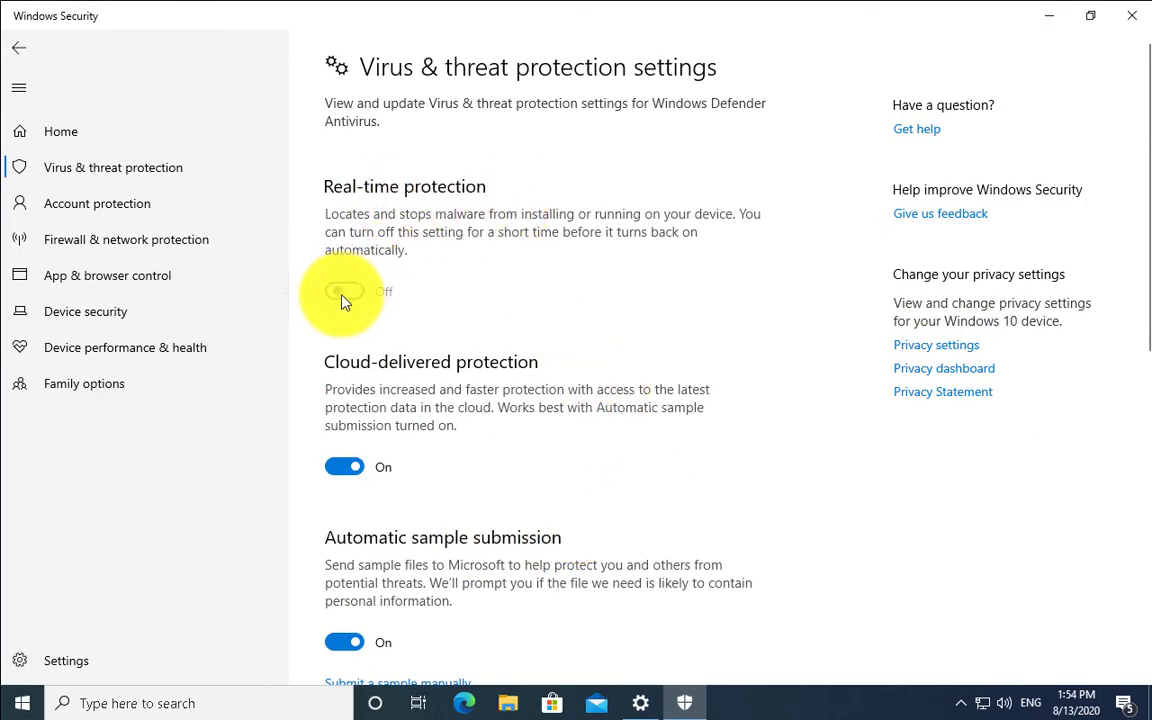
click(548, 474)
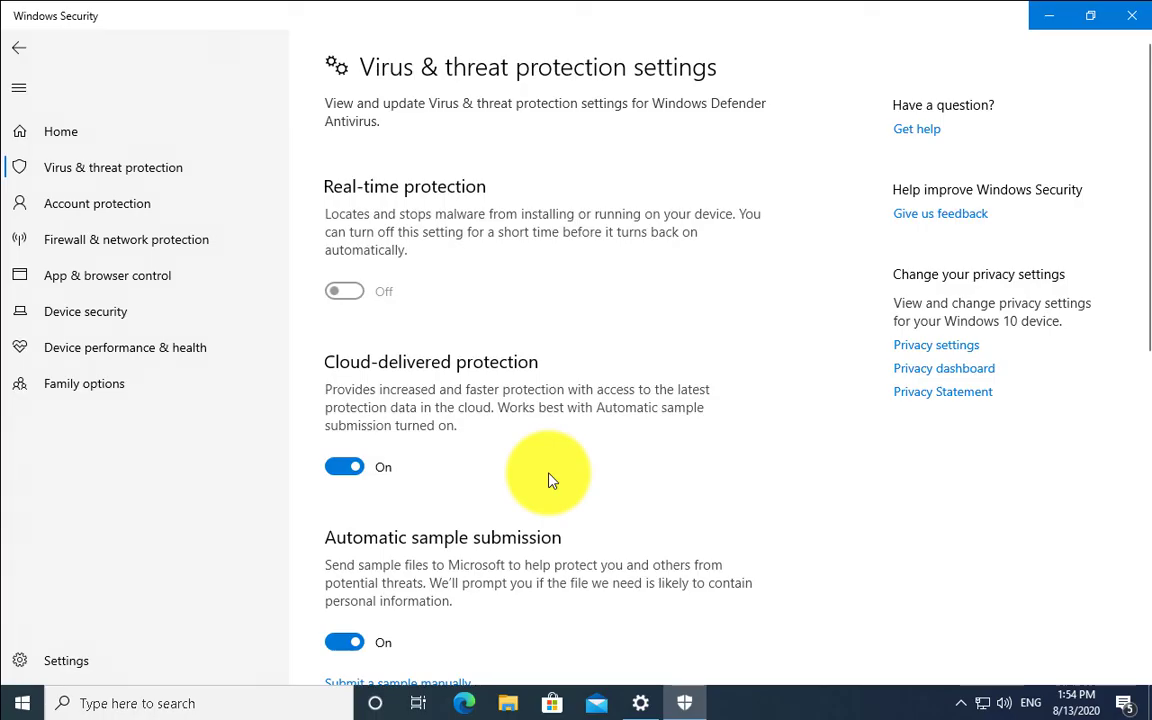